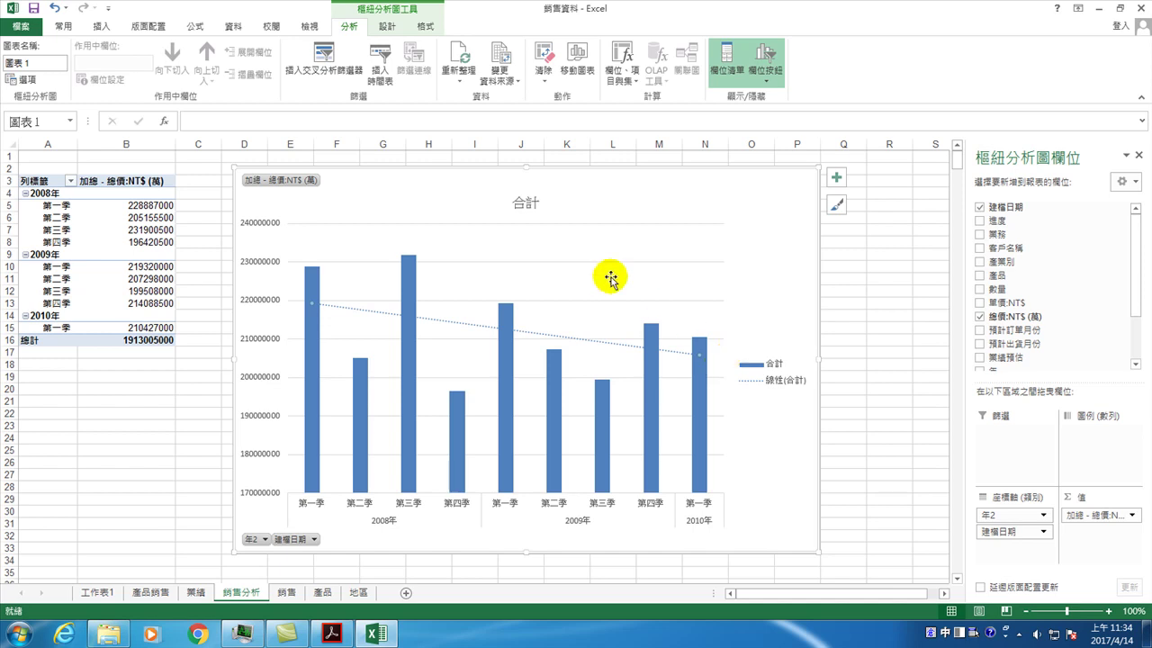
# Compare the chart on the 產品銷售 sheet with the 銷售分析 sheet.
pyautogui.click(151, 592)
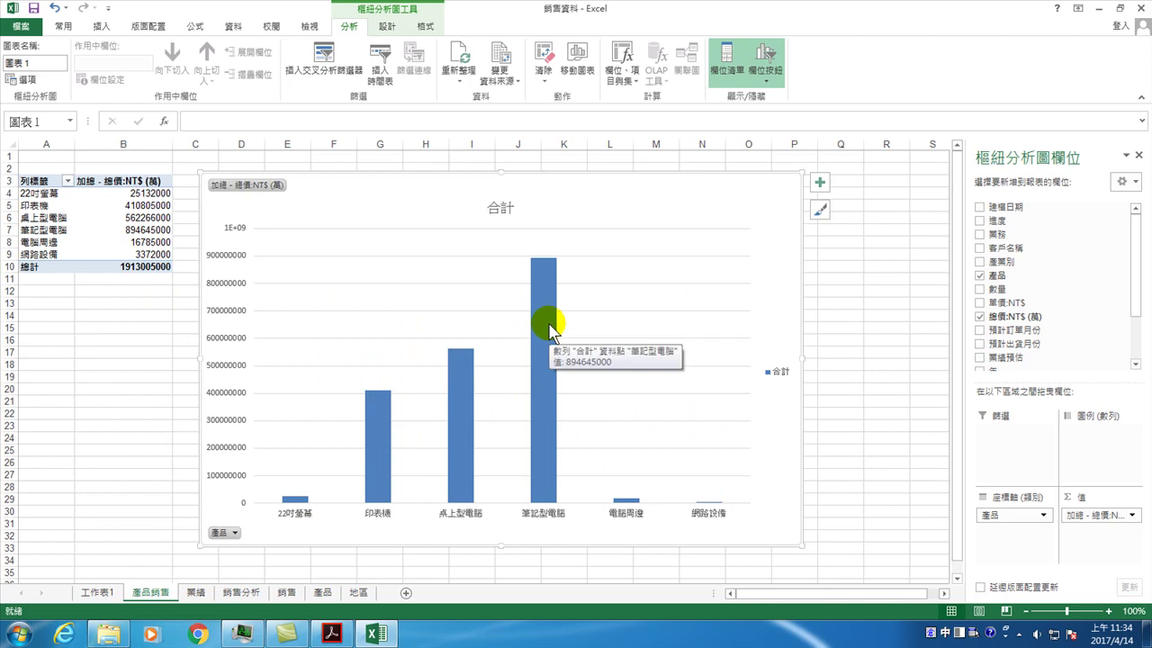
pyautogui.moveTo(543, 270)
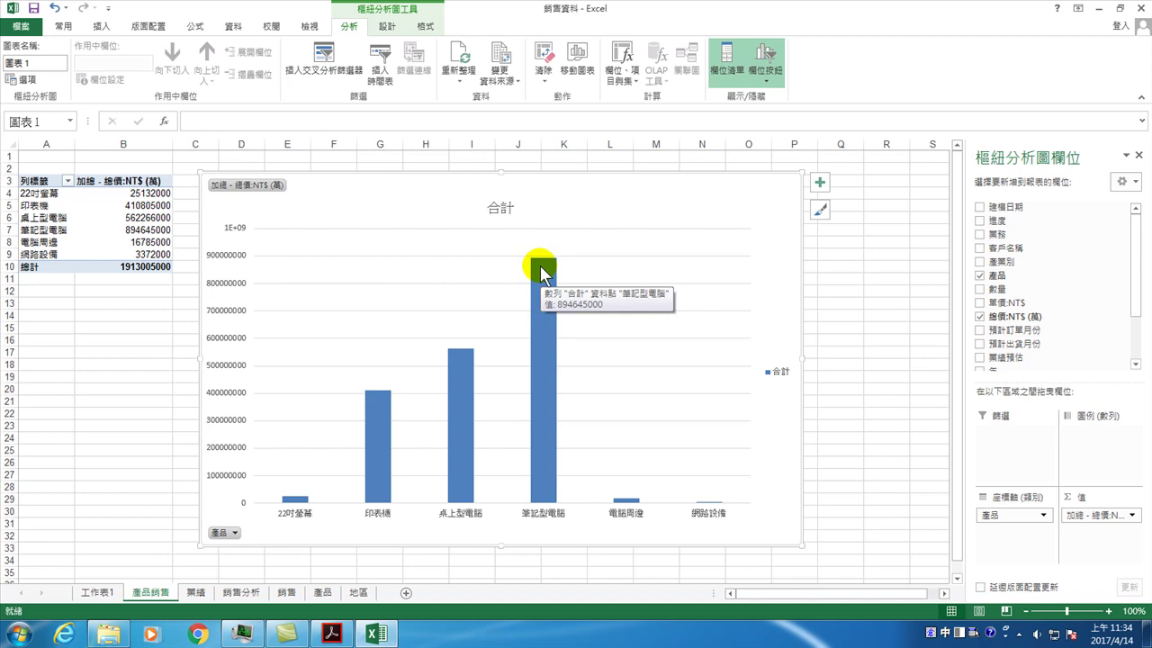
pyautogui.click(244, 592)
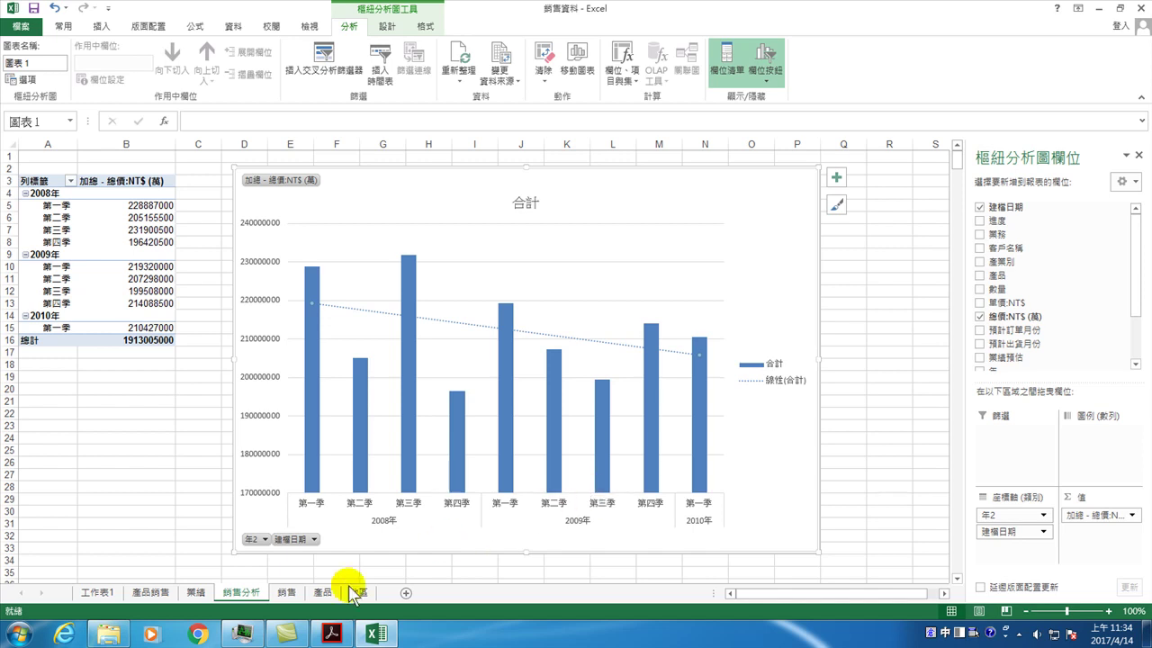
pyautogui.click(171, 596)
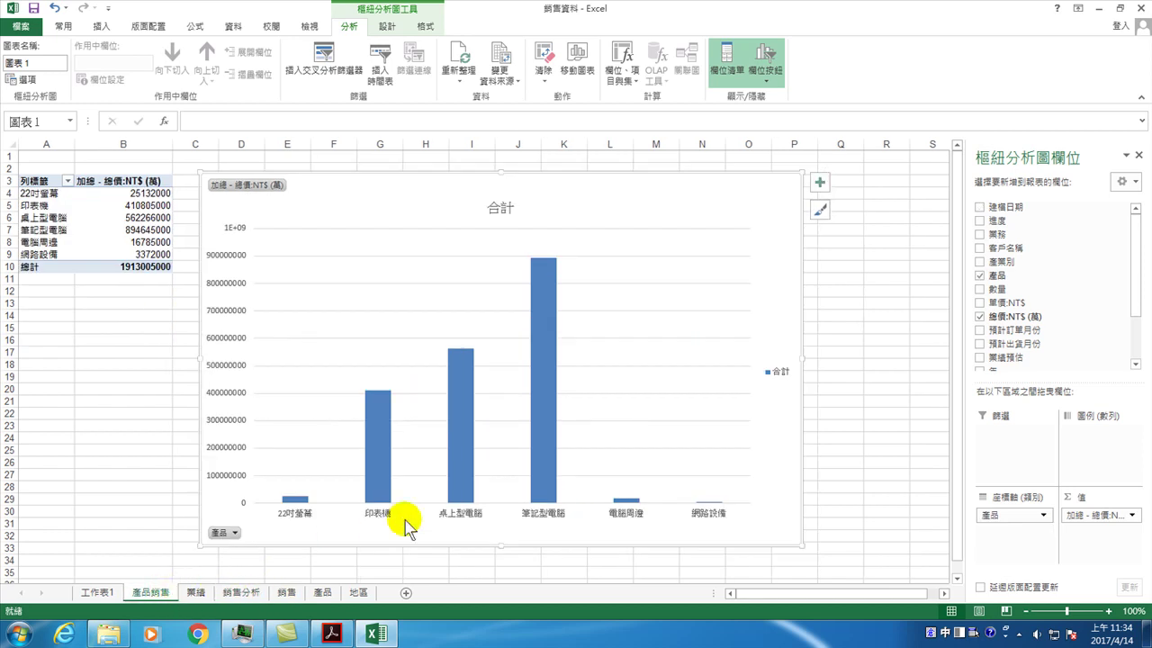
pyautogui.moveTo(544, 378)
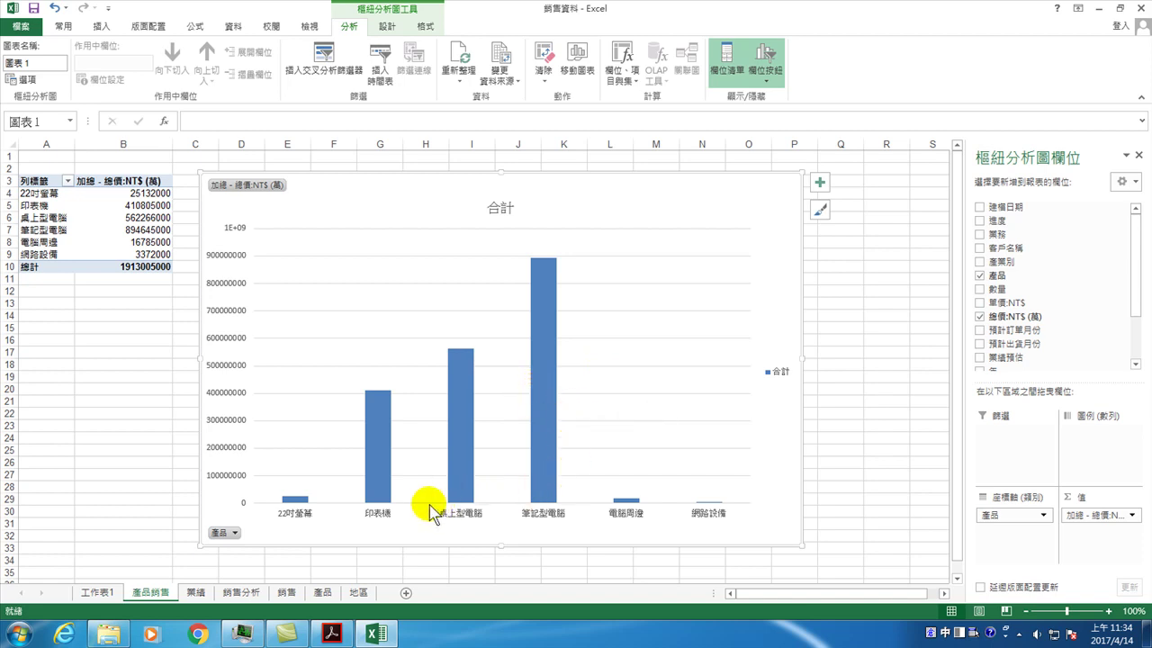
pyautogui.click(252, 592)
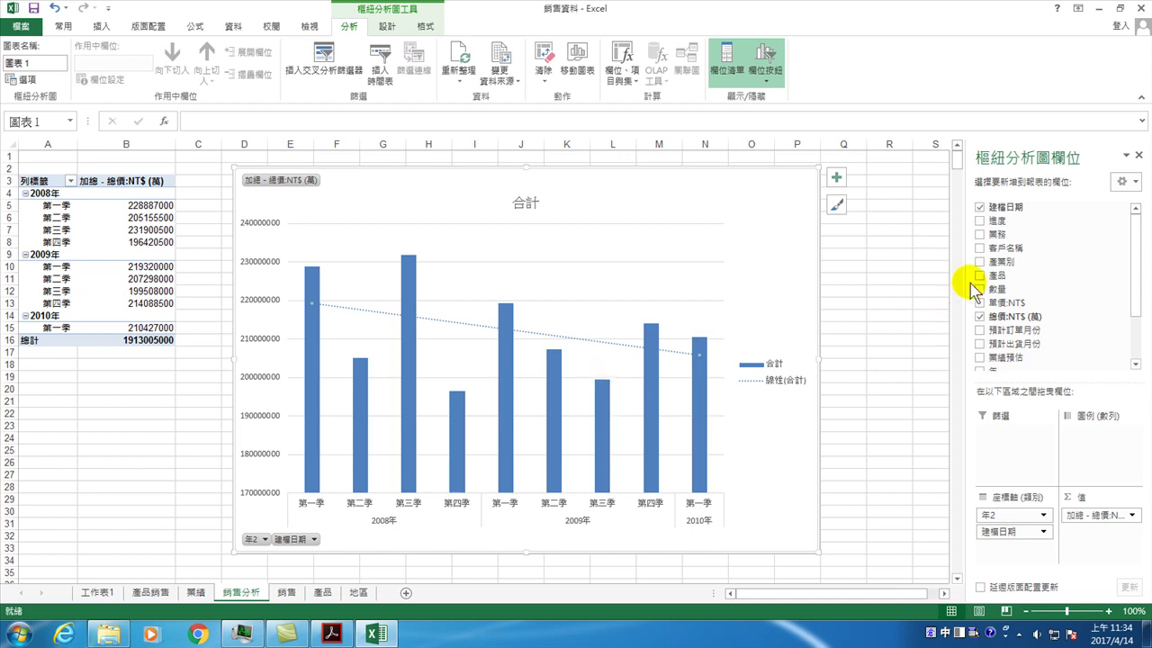
# Add the 產品 field to the pivot chart axis and check it against the 產品銷售 chart.
pyautogui.click(979, 275)
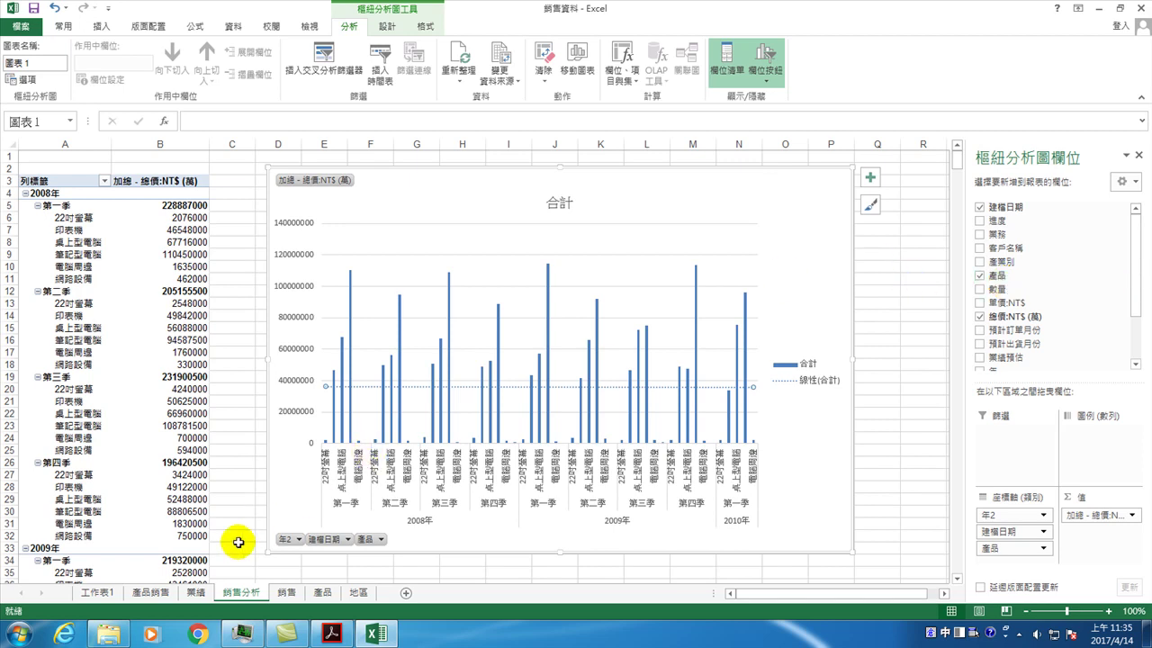
pyautogui.click(170, 597)
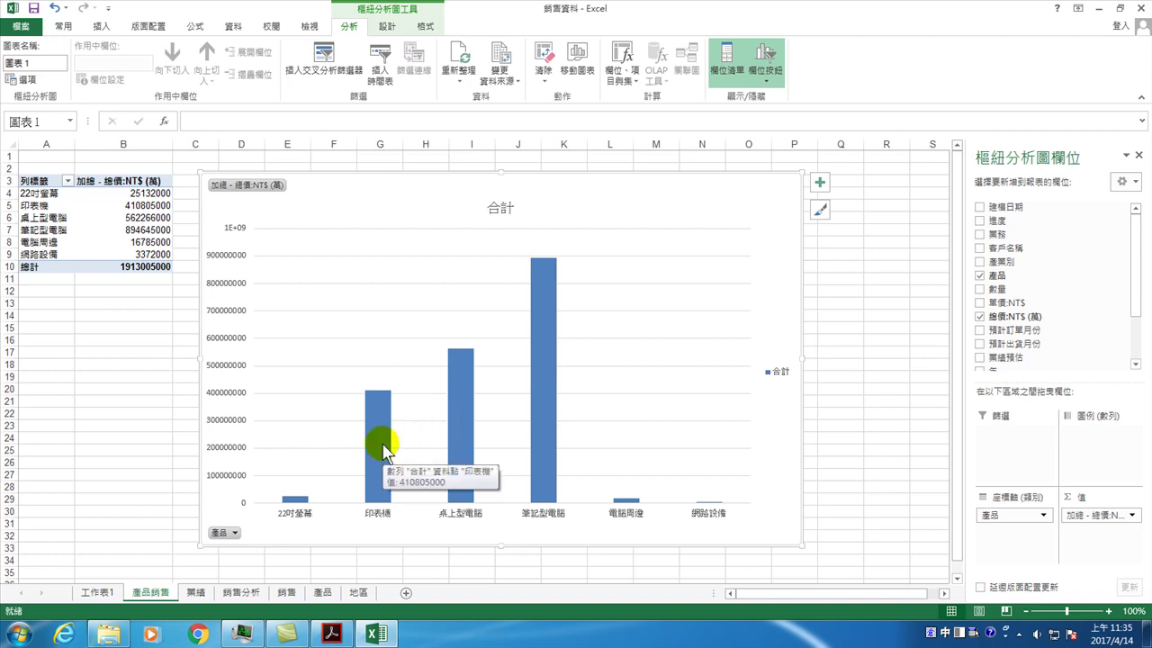
pyautogui.click(242, 592)
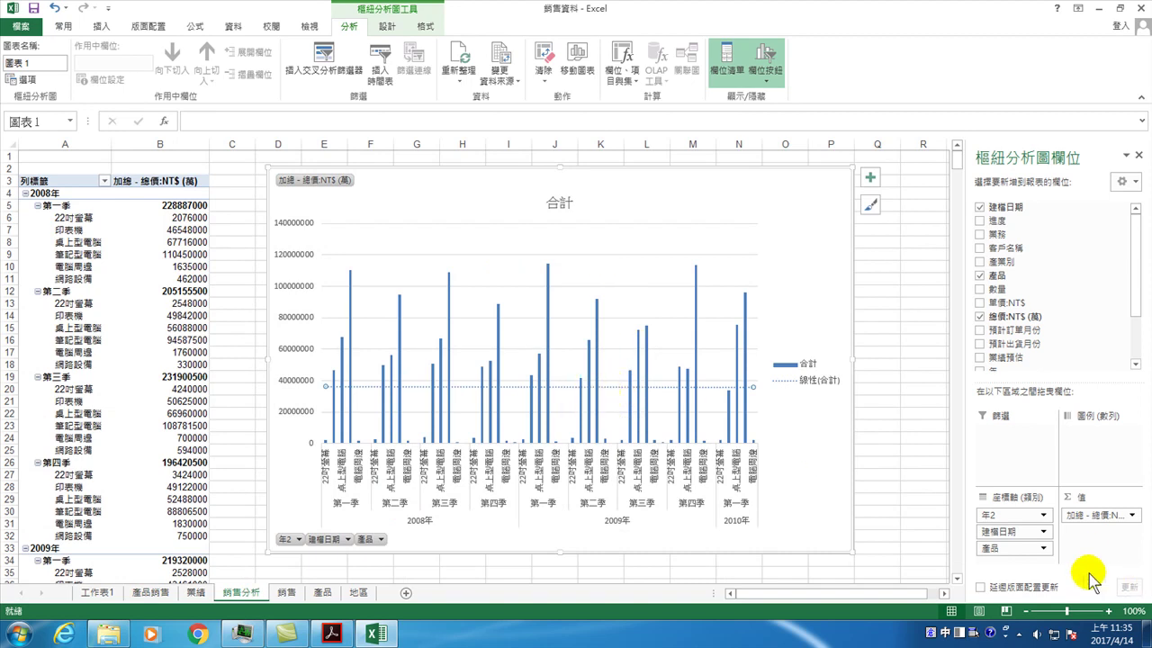
# Move 產品 from Axis (Categories) to Legend (Series) and shift the chart down-right.
pyautogui.moveTo(994, 552)
pyautogui.mouseDown()
pyautogui.moveTo(1104, 468)
pyautogui.moveTo(1002, 542)
pyautogui.moveTo(1104, 437)
pyautogui.mouseUp()
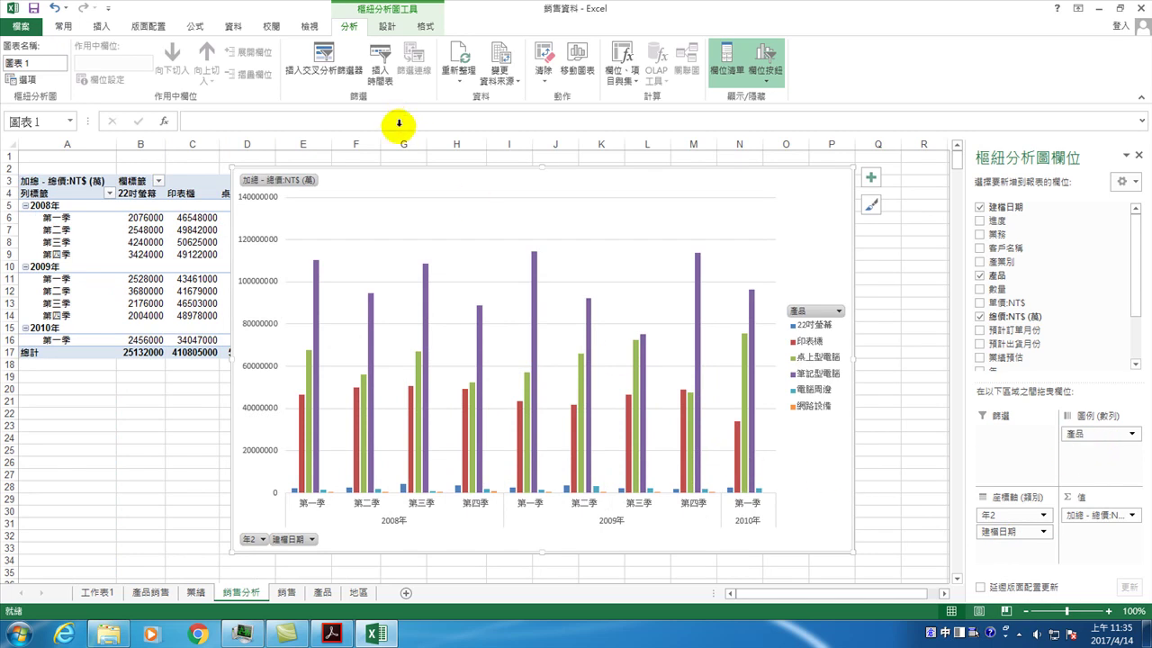
pyautogui.moveTo(391, 180); pyautogui.dragTo(490, 284)
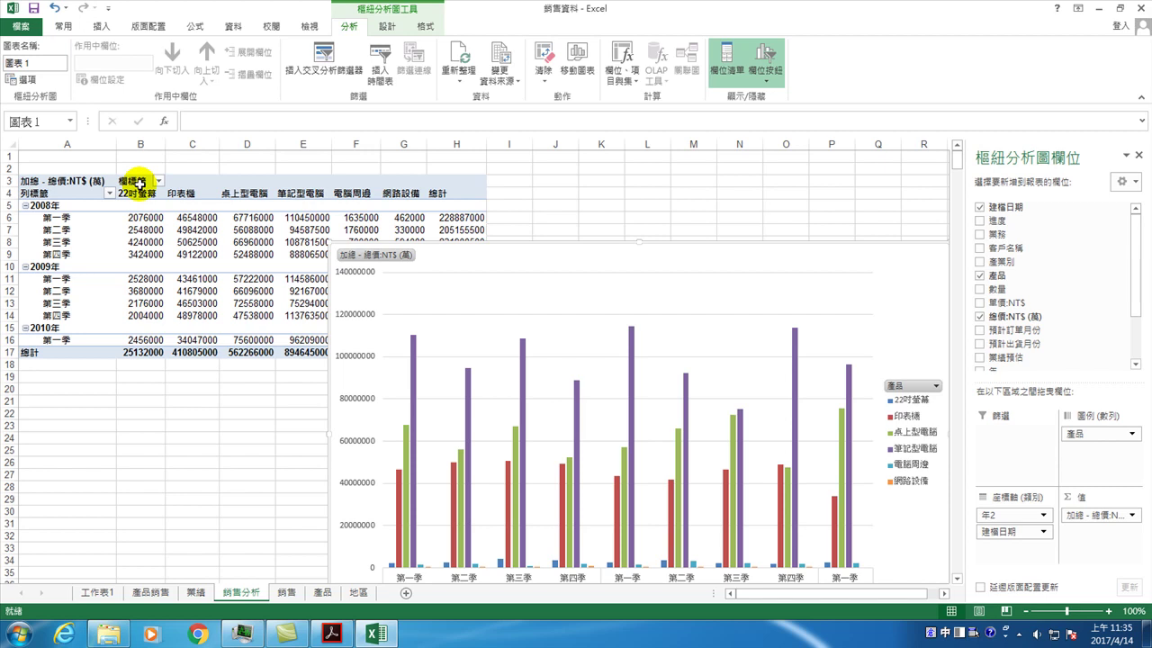
# Filter out 22吋螢幕, 電腦周邊 and 網路設備, and move the chart beside the pivot table.
pyautogui.click(158, 182)
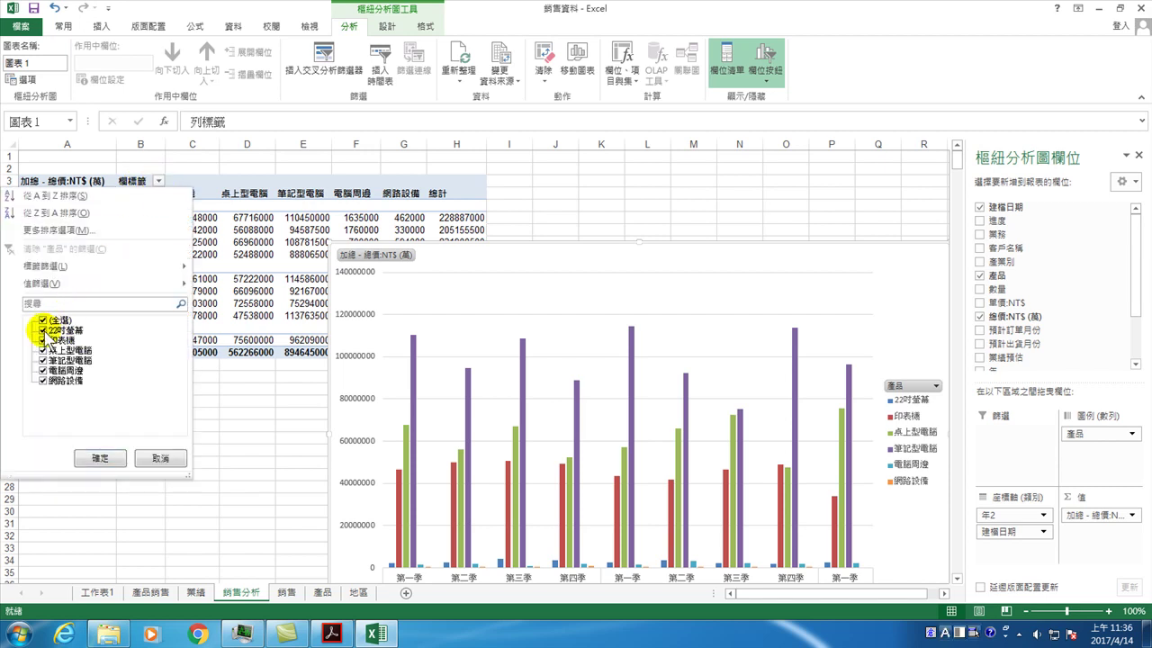
pyautogui.click(42, 330)
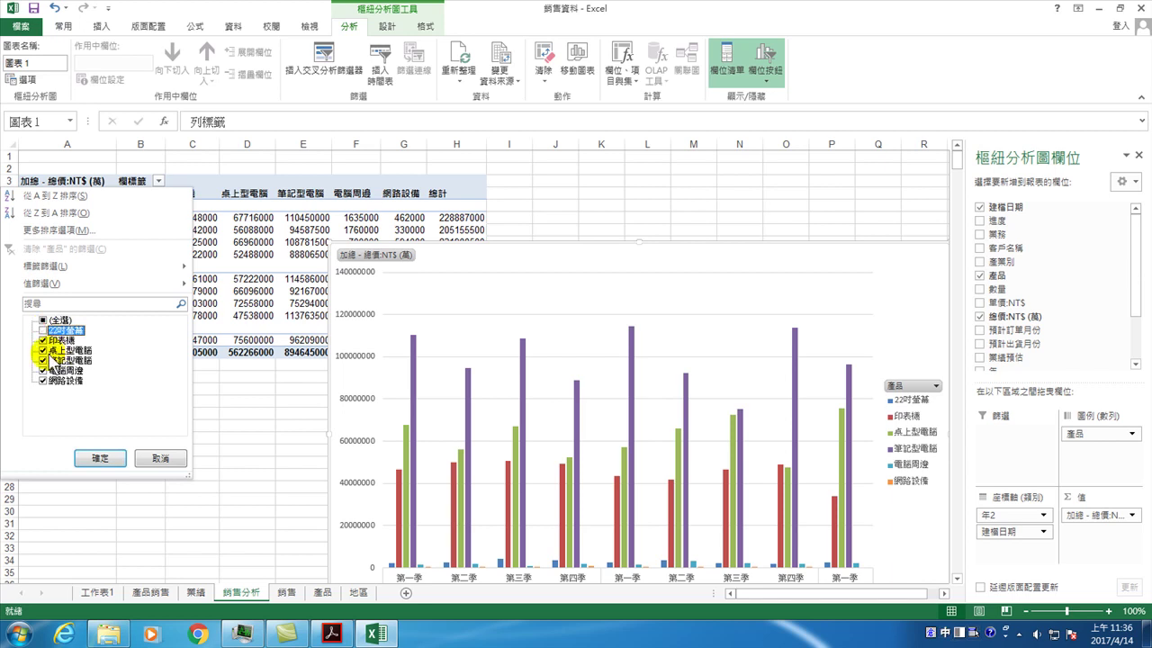
pyautogui.click(42, 370)
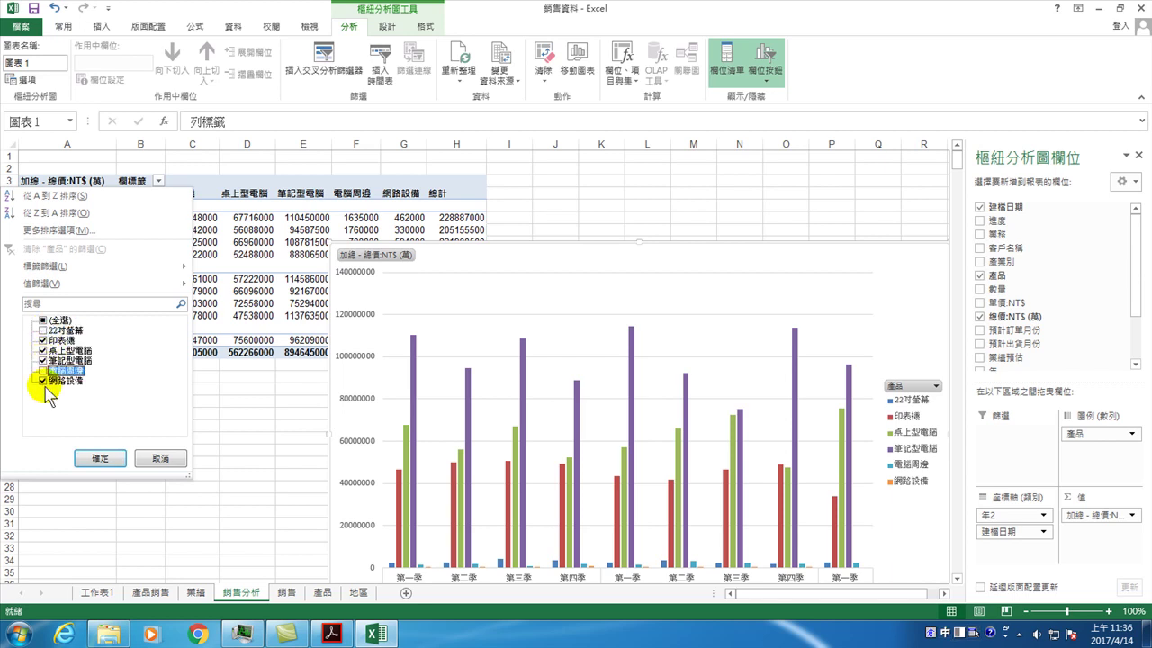
pyautogui.click(42, 381)
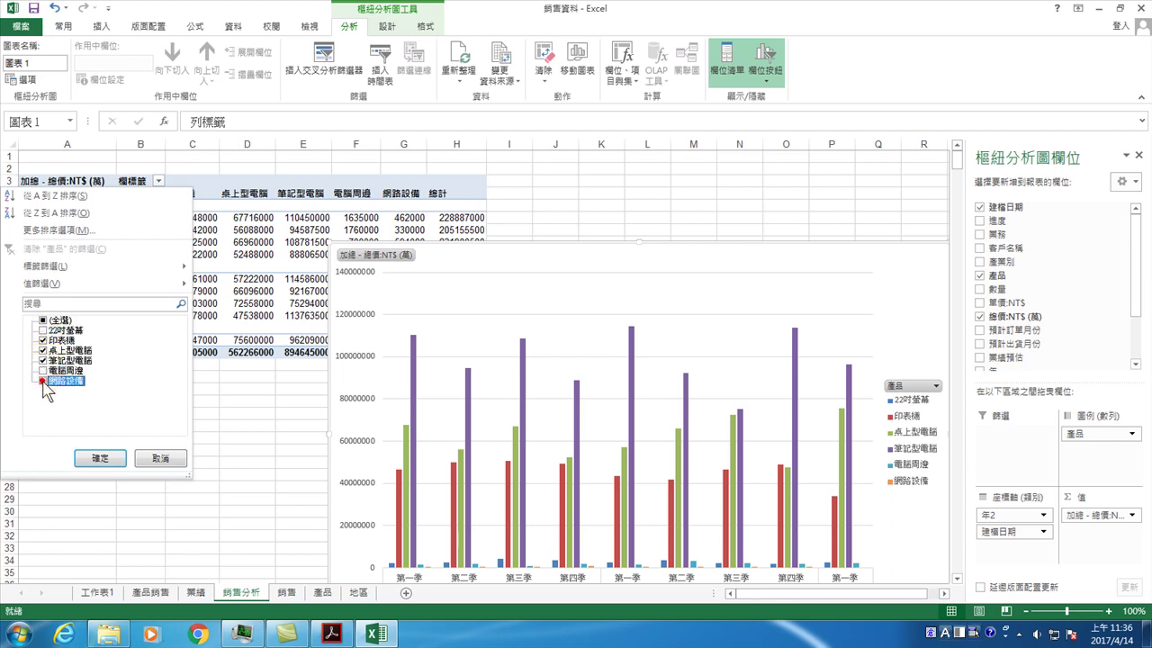
pyautogui.click(100, 459)
pyautogui.moveTo(476, 252); pyautogui.dragTo(489, 180)
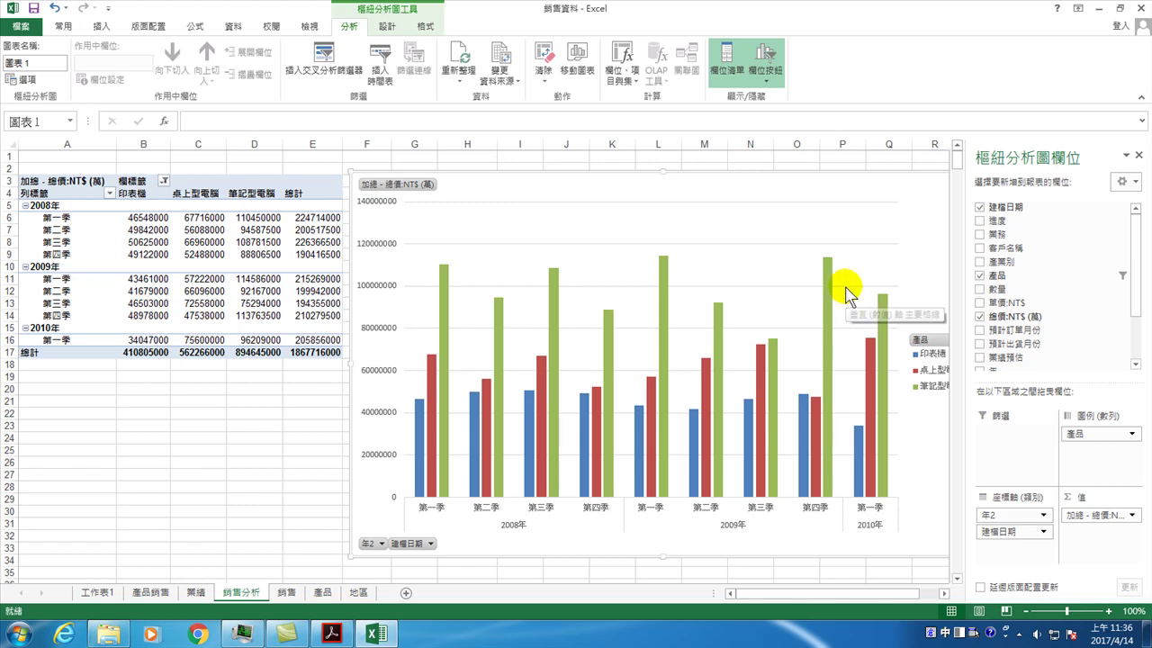
# Rename the 銷售分析 sheet tab to 主要產品銷售分析.
pyautogui.click(238, 593)
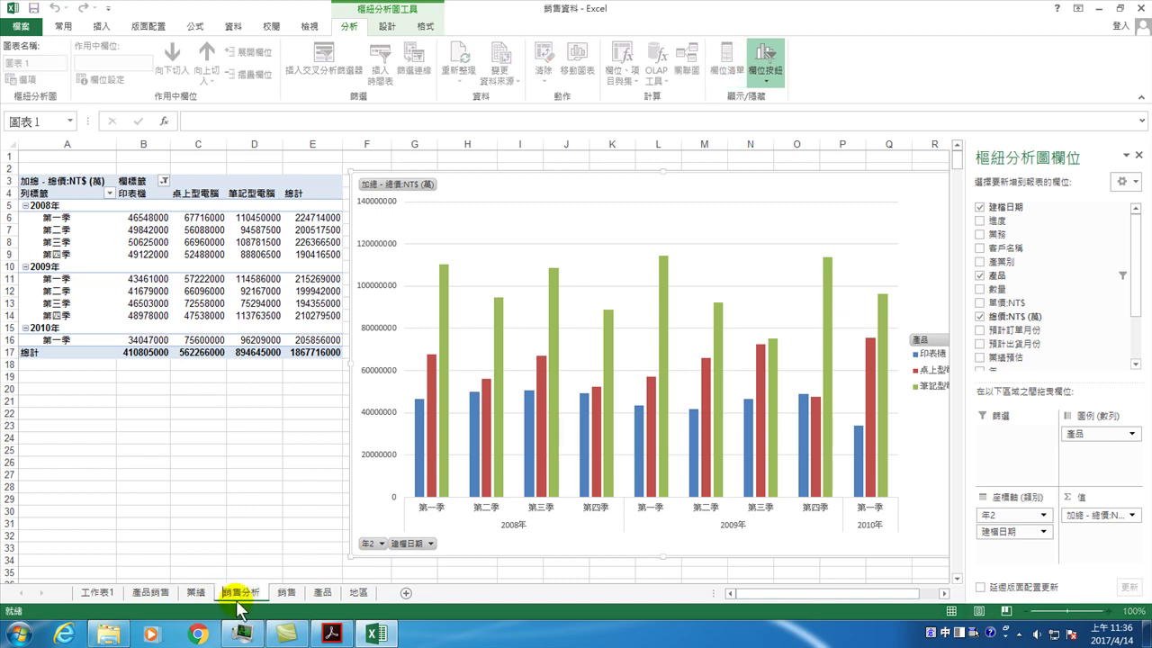
pyautogui.write('主要產品')
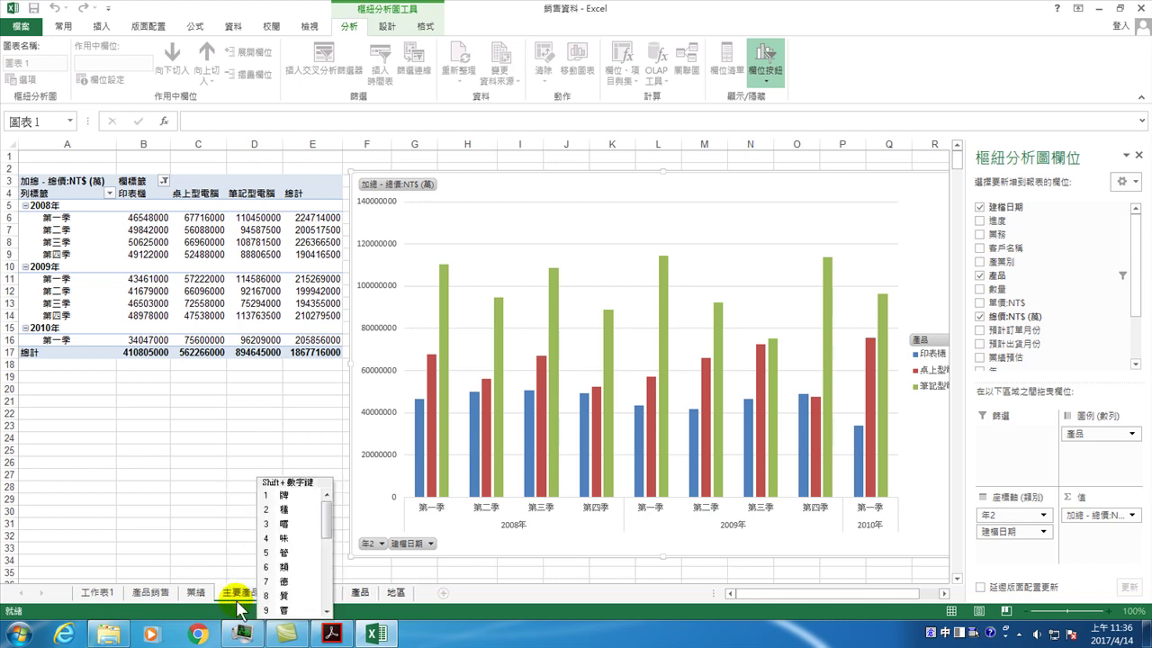
pyautogui.press('Return')
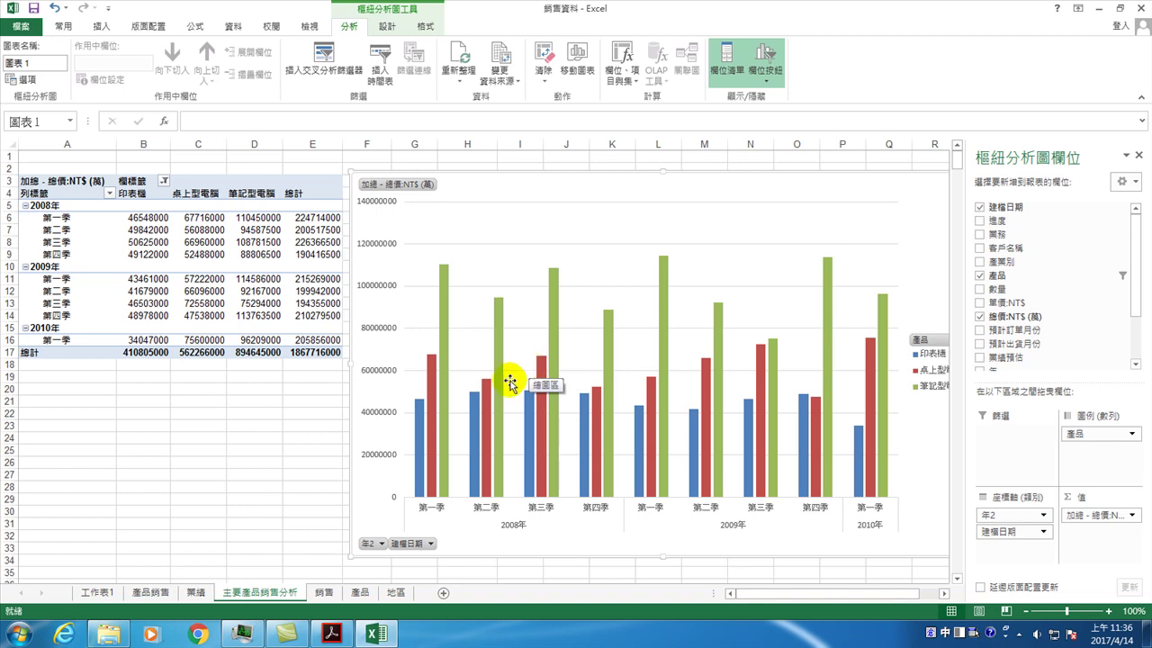
# Add a linear trendline to each series: 印表機, 桌上型電腦 and 筆記型電腦.
pyautogui.rightClick(421, 415)
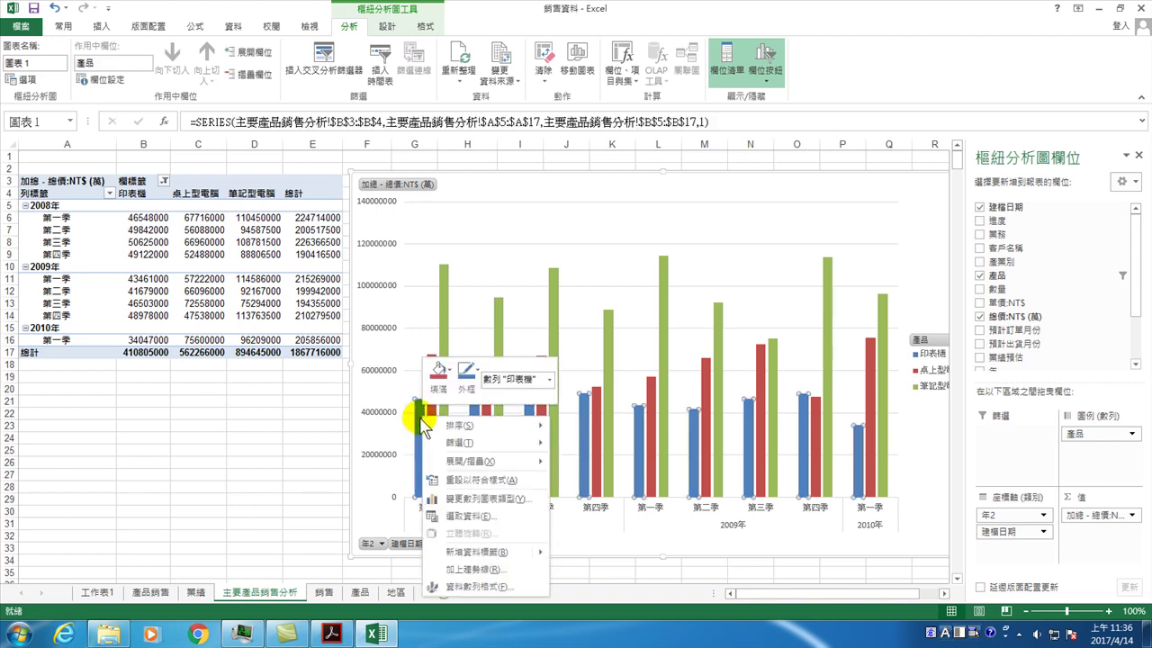
pyautogui.click(474, 568)
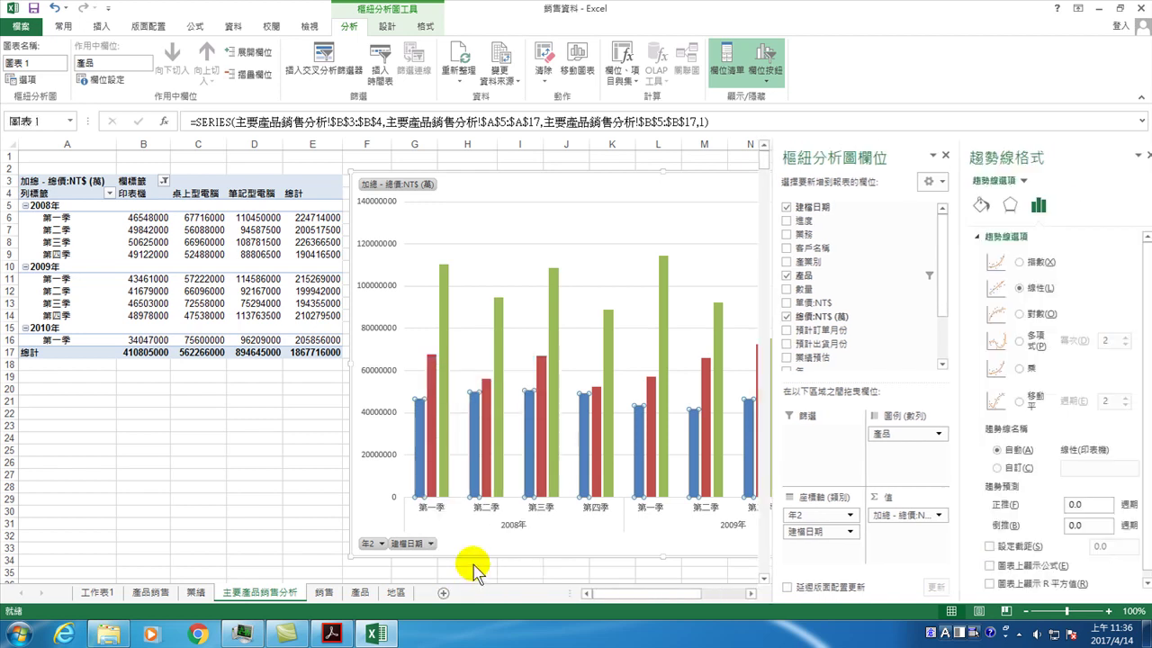
pyautogui.click(1137, 155)
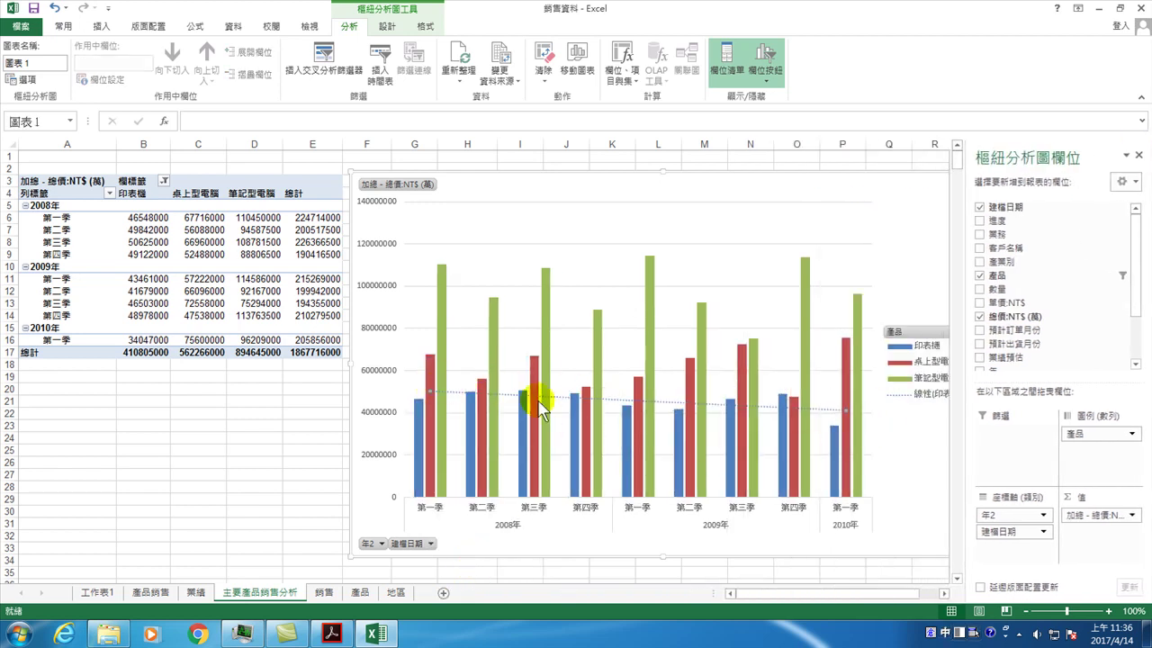
pyautogui.rightClick(430, 369)
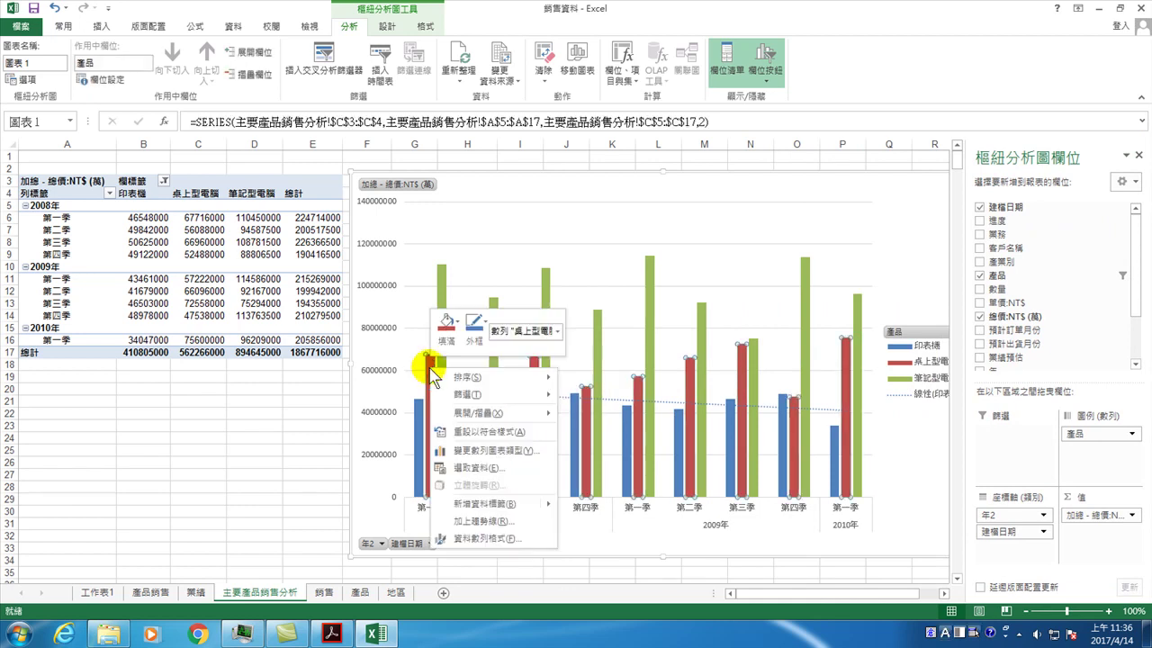
pyautogui.click(484, 520)
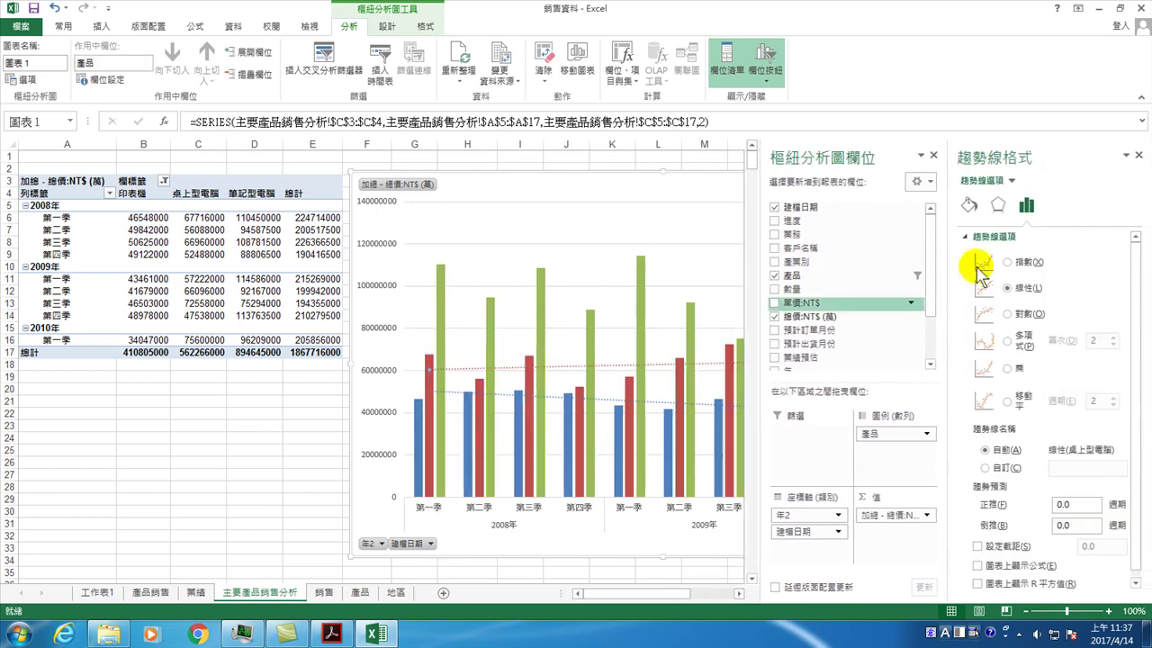
pyautogui.click(1138, 155)
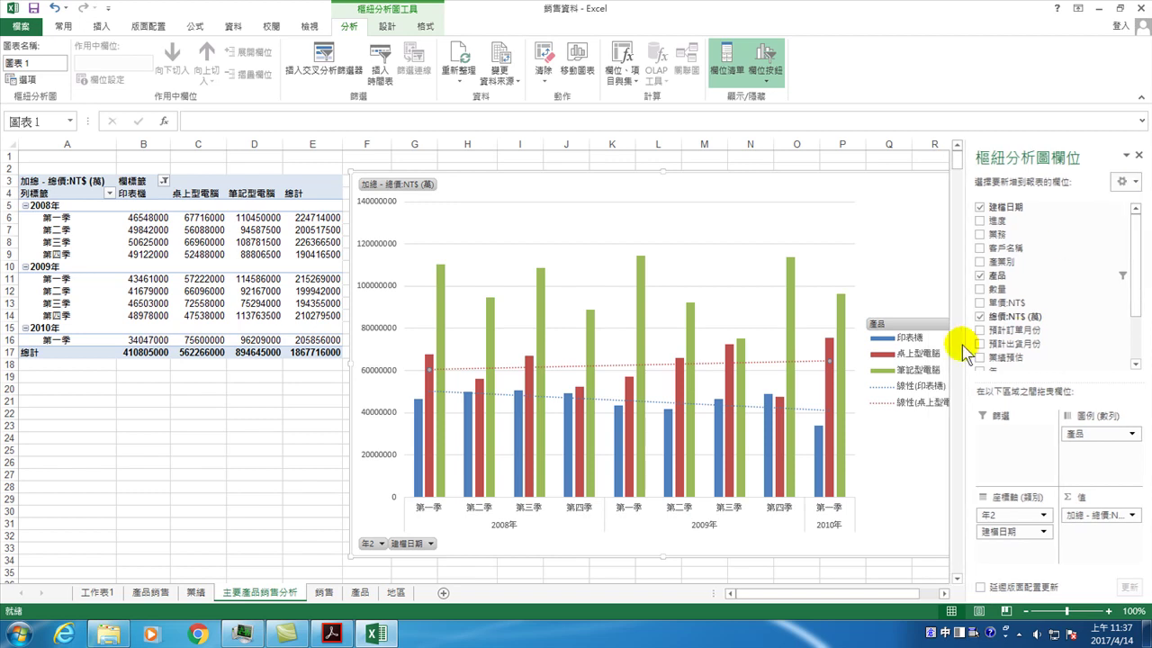
pyautogui.rightClick(540, 311)
pyautogui.click(596, 457)
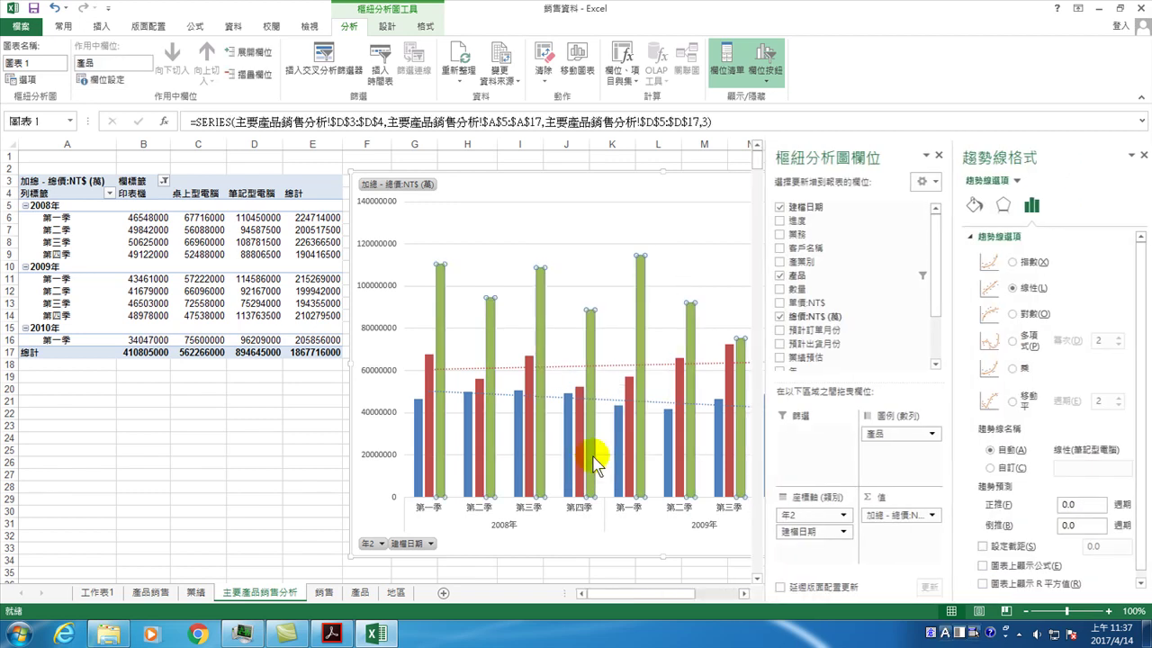
pyautogui.click(1139, 155)
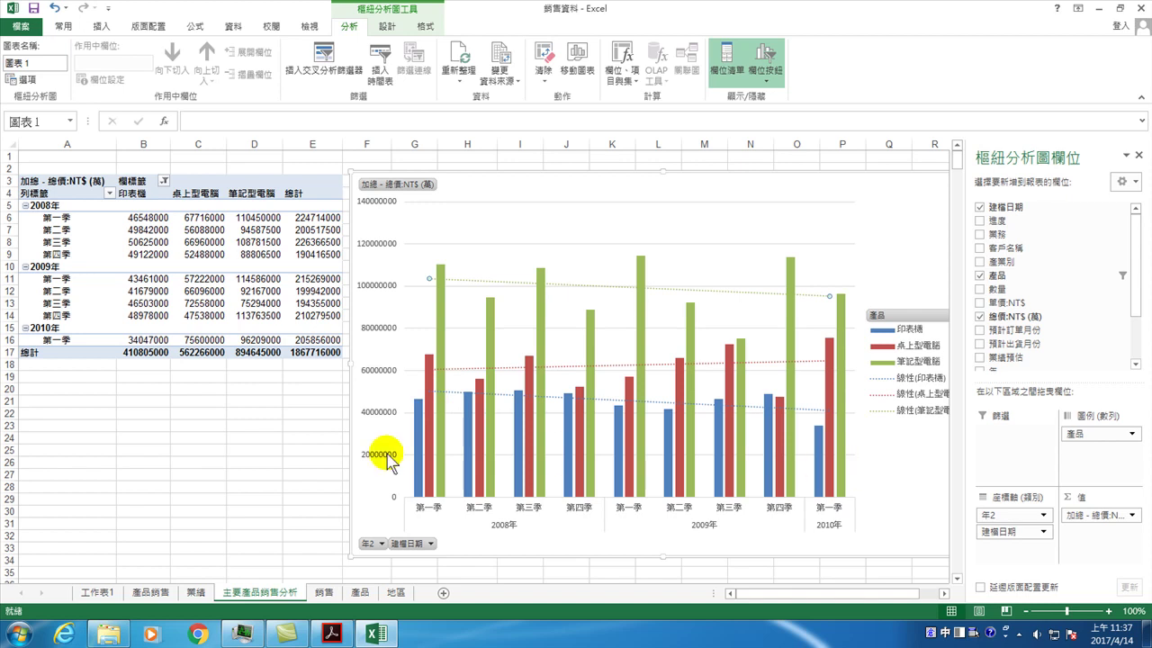
pyautogui.click(275, 454)
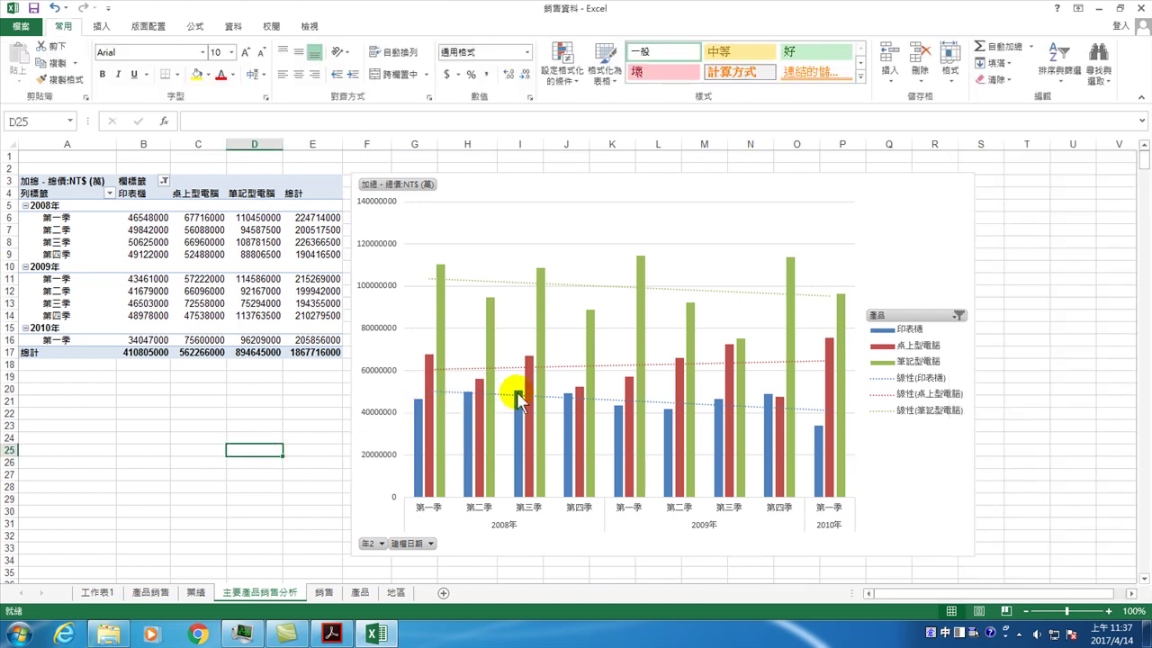
pyautogui.moveTo(816, 297)
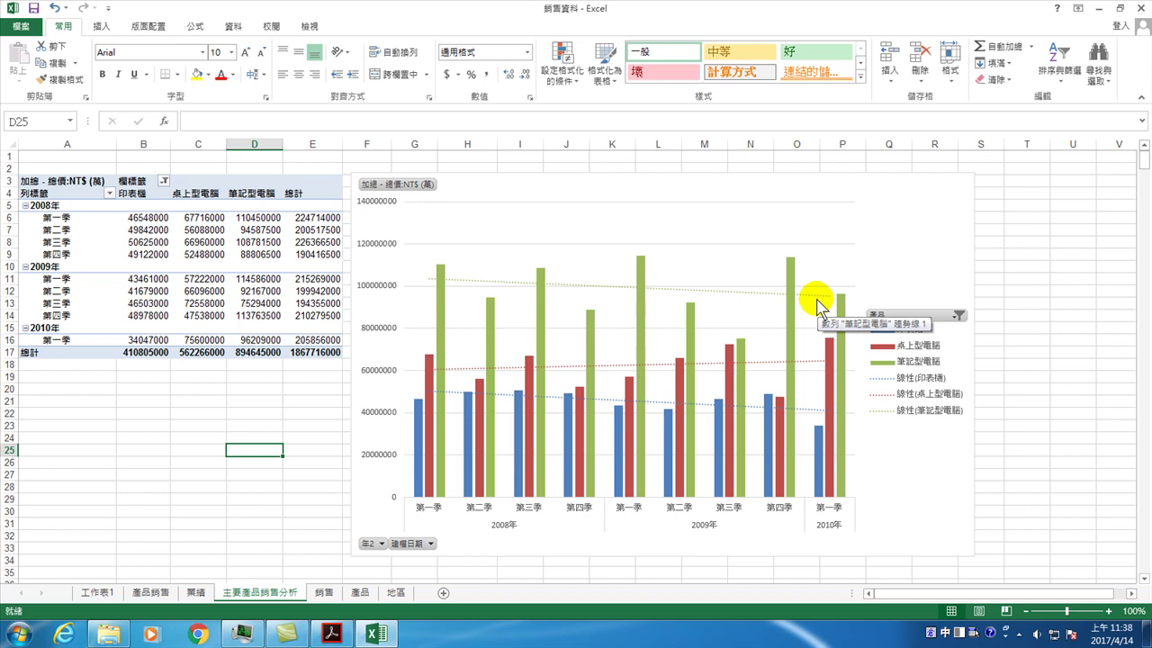
pyautogui.click(253, 243)
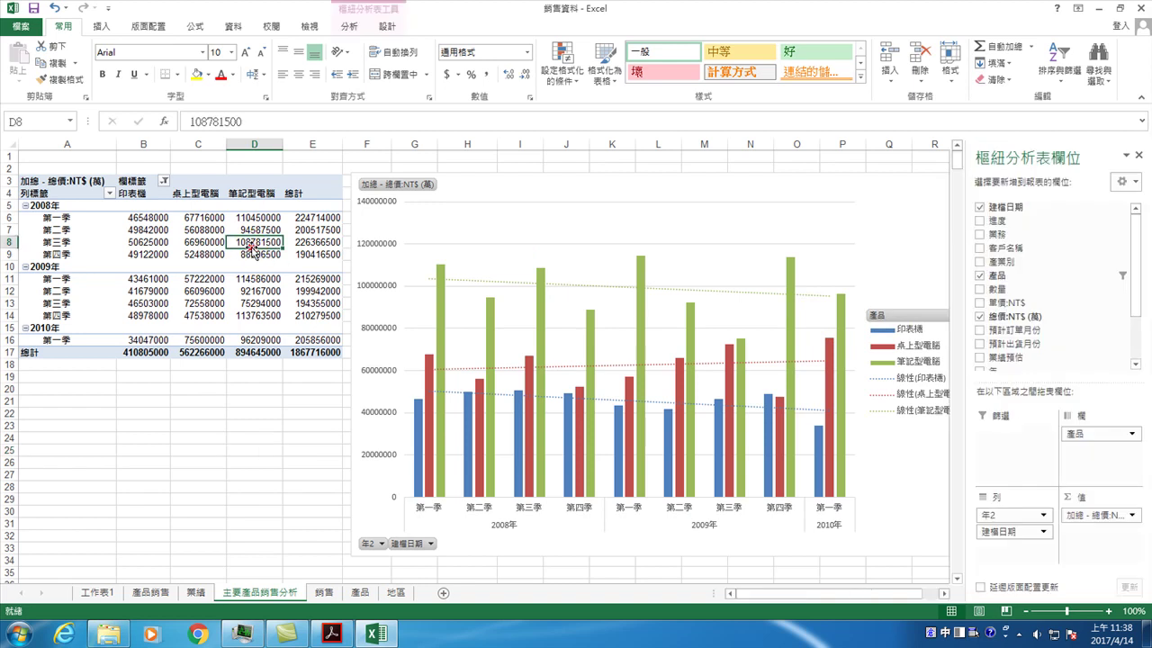